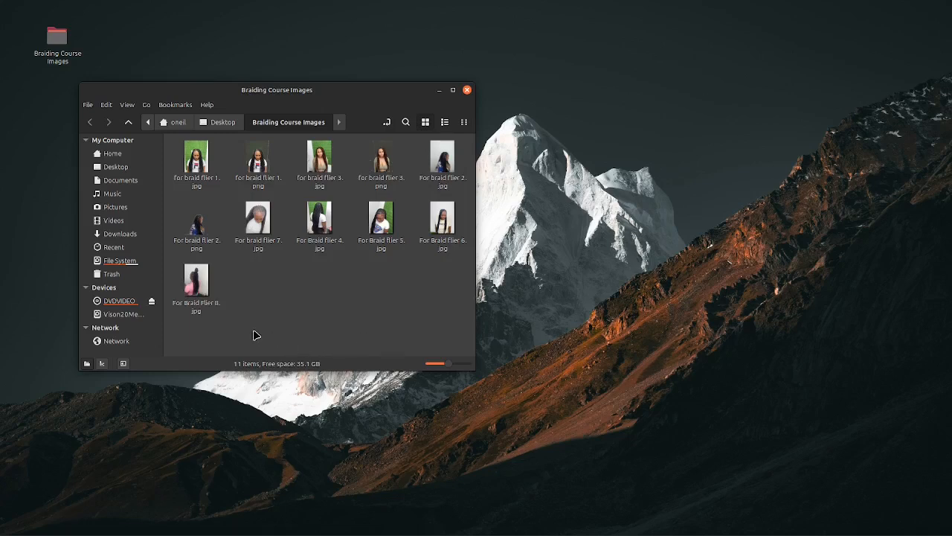
Open For Braid Flier 8.jpg from the Braiding Course Images folder in GNU Image Manipulation Program, with the view zoomed to 66.7%
right_click(195, 285)
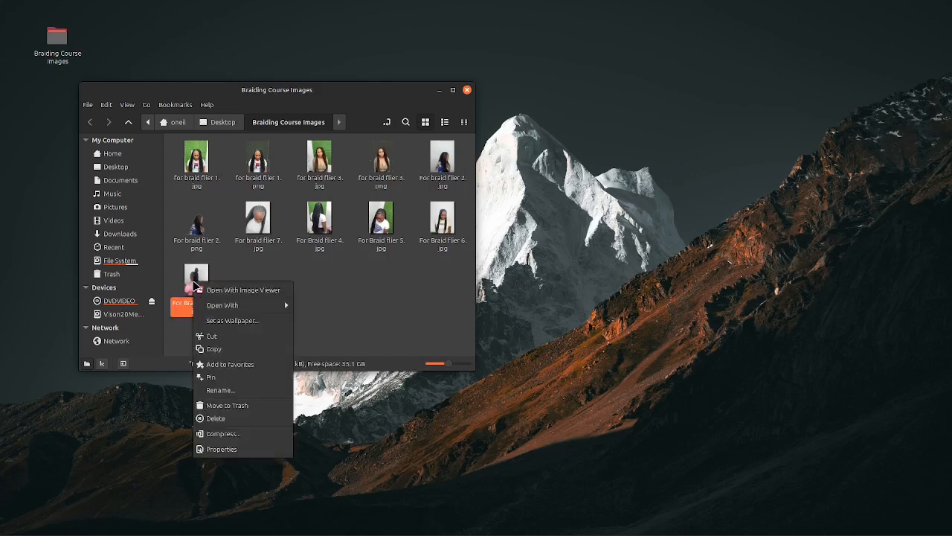
mouse_move(233, 306)
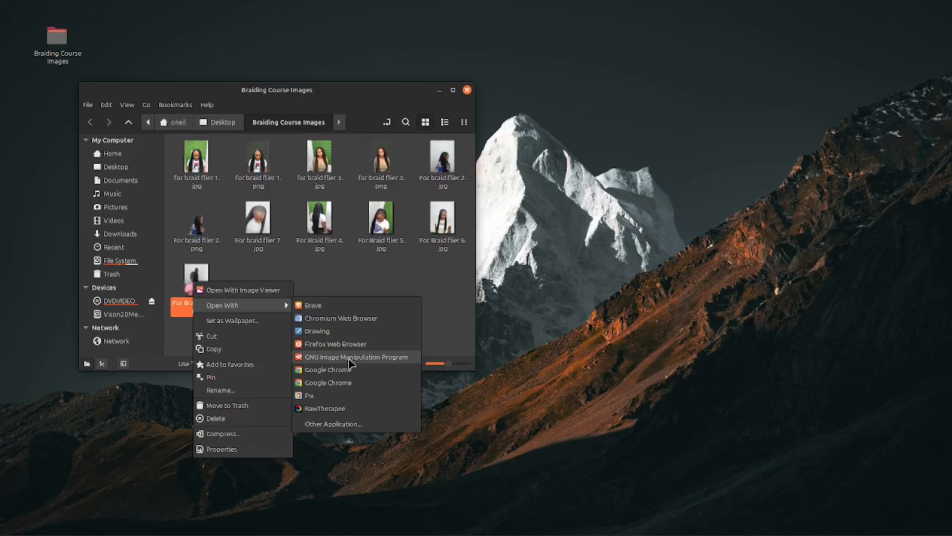
click(393, 359)
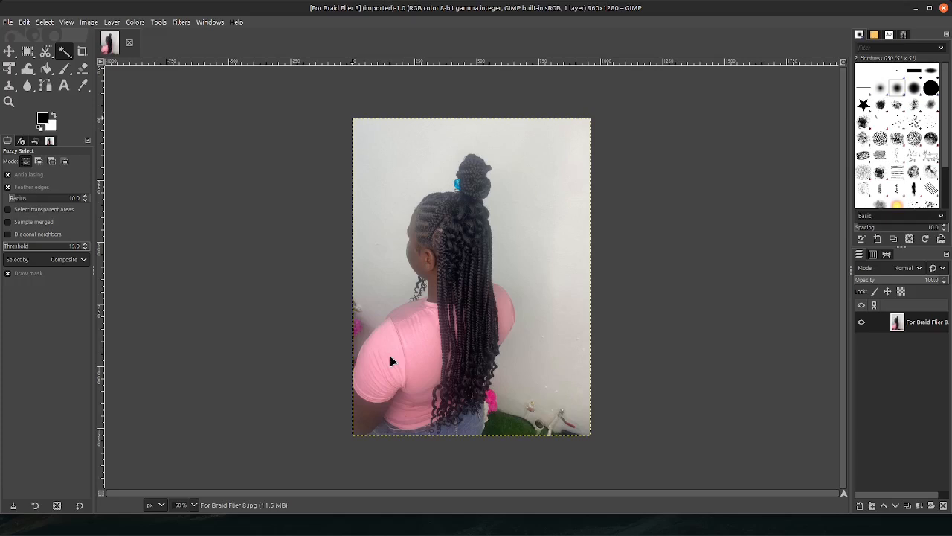
ctrl+scroll(390, 355, up, 1)
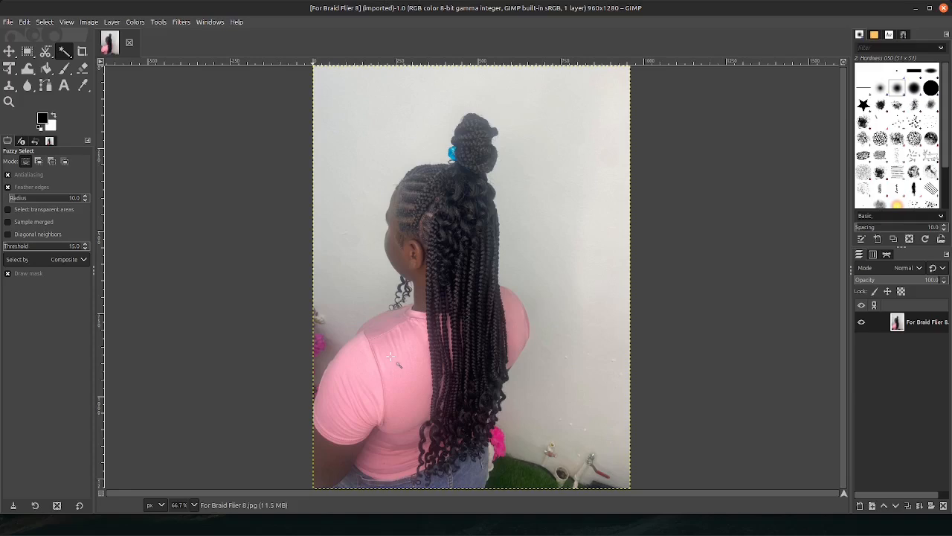
ctrl+scroll(390, 357, down, 1)
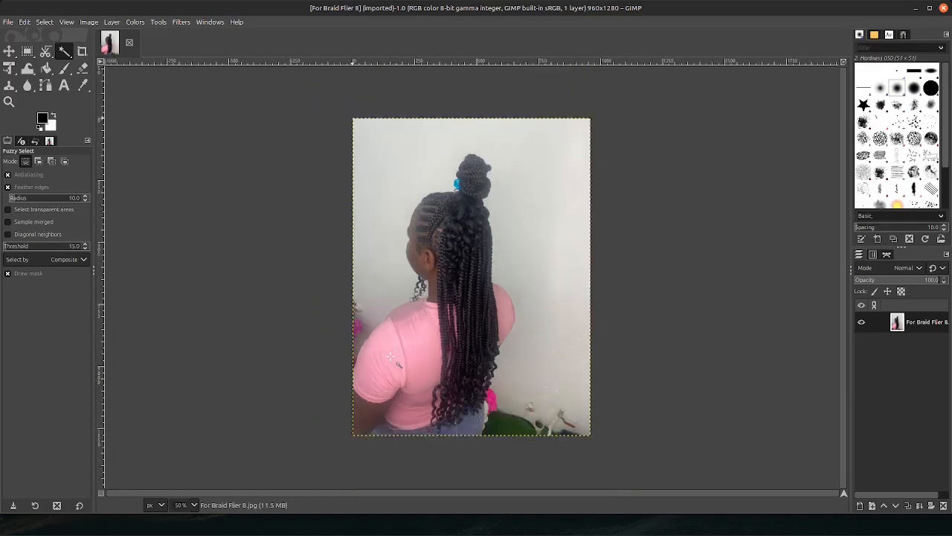
scroll(390, 357, down, 1)
ctrl+scroll(389, 356, up, 2)
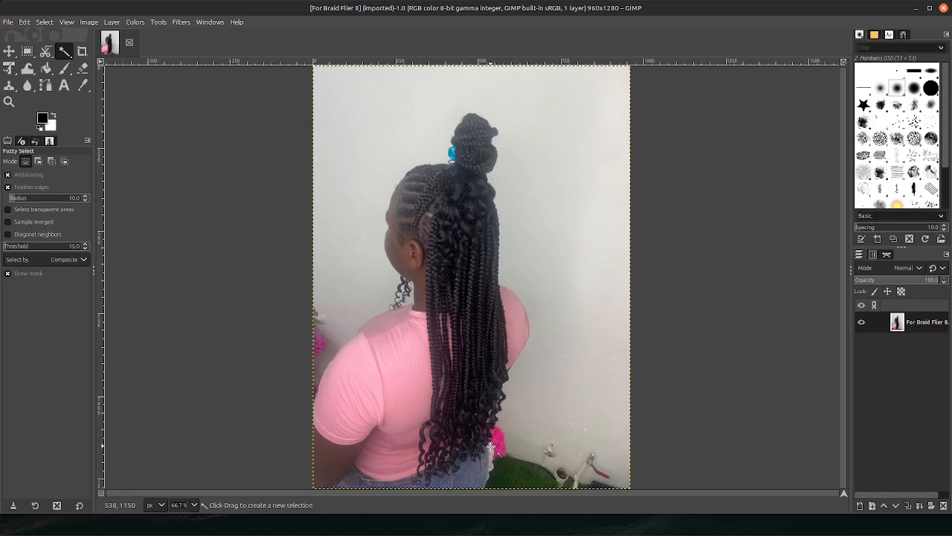
right_click(908, 325)
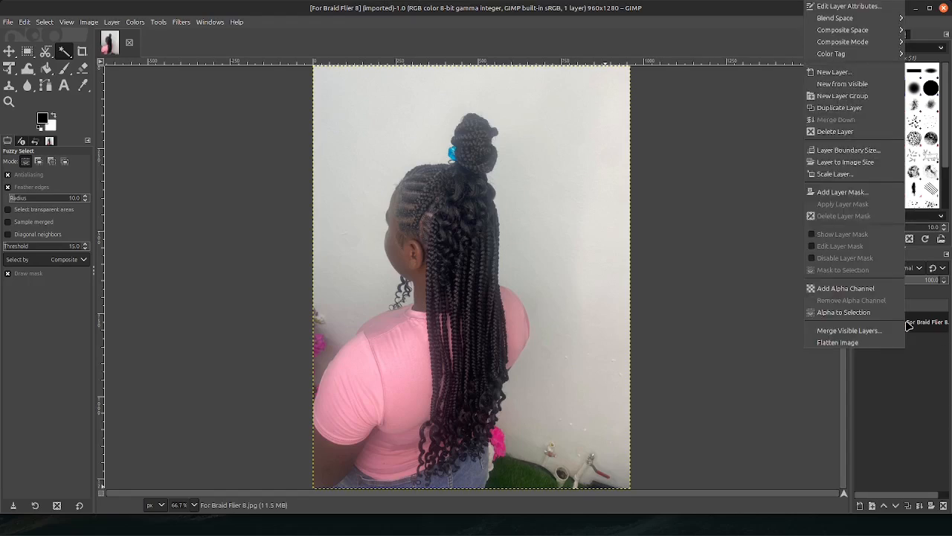
click(860, 108)
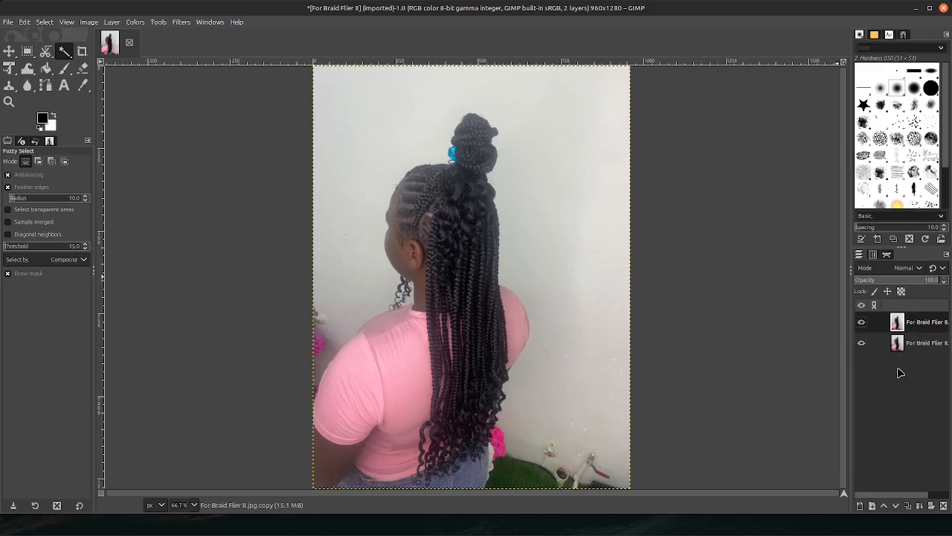
right_click(924, 323)
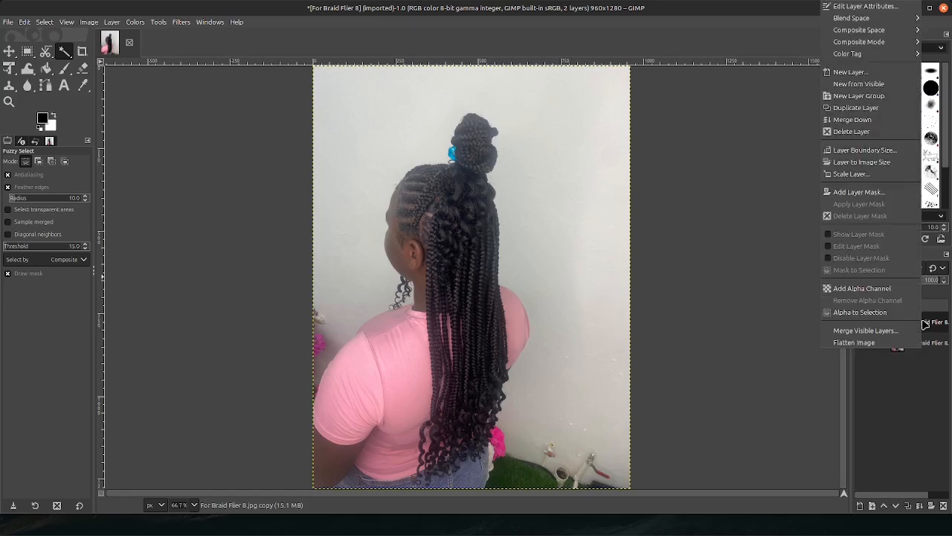
click(896, 397)
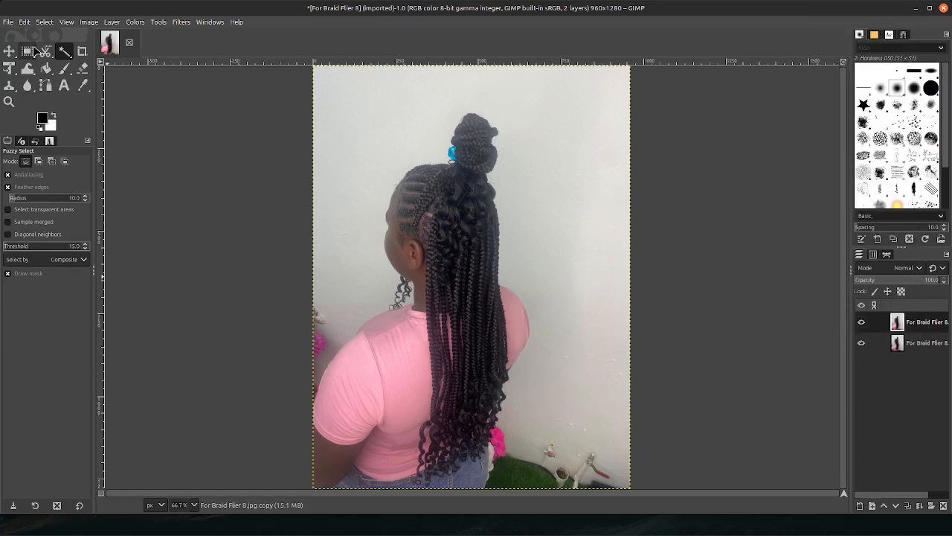
click(24, 23)
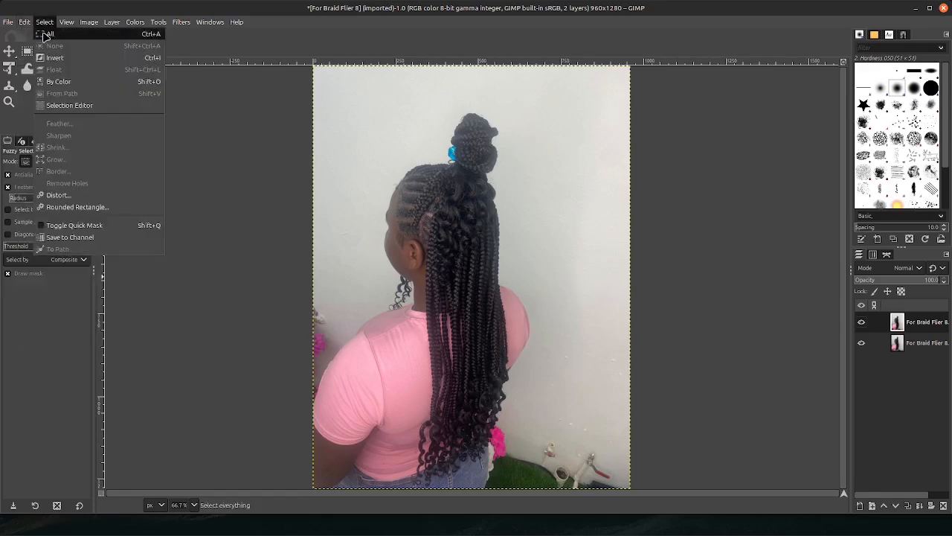
click(41, 36)
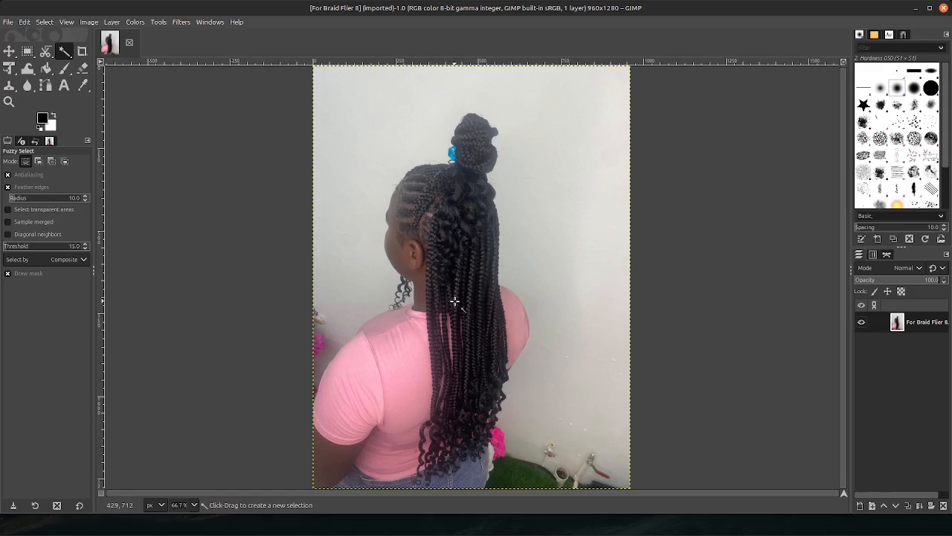
Duplicate the photo layer and add an alpha channel to the copy
click(909, 506)
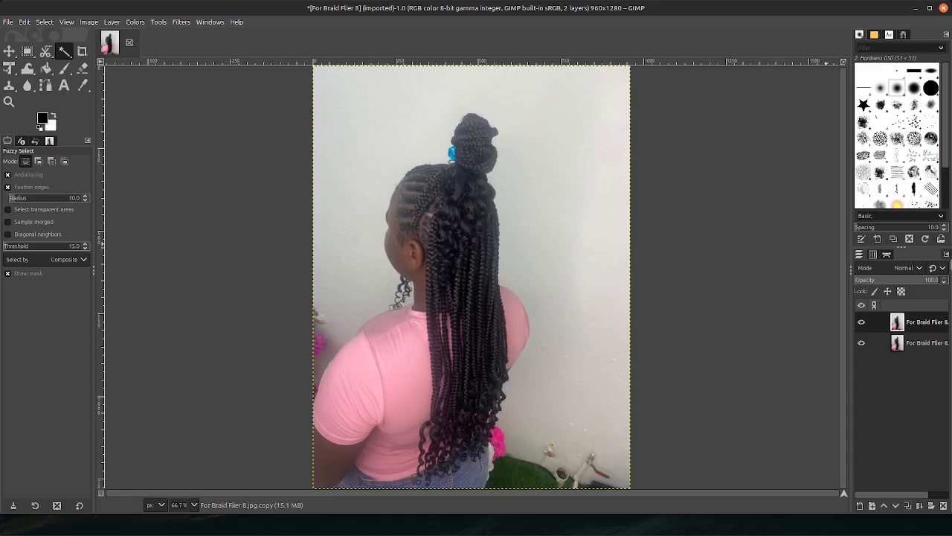
right_click(930, 324)
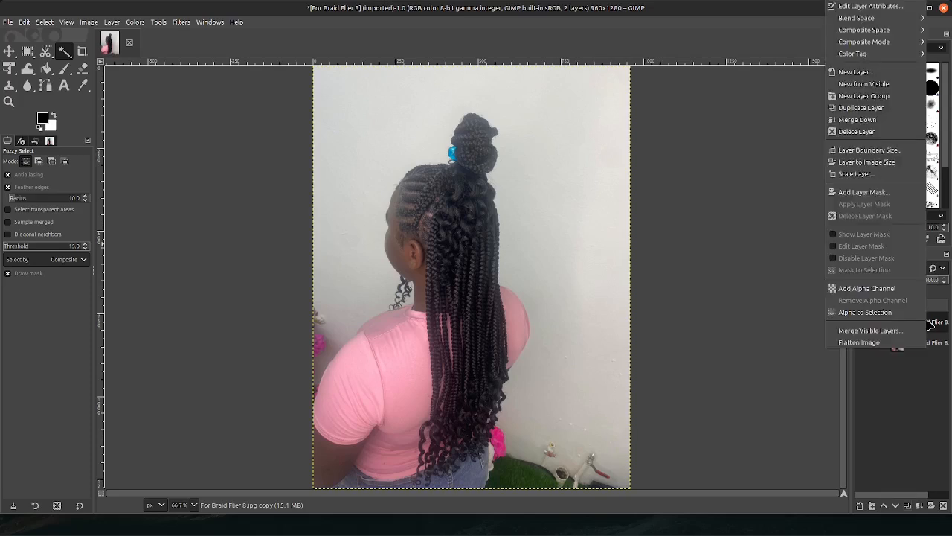
click(901, 291)
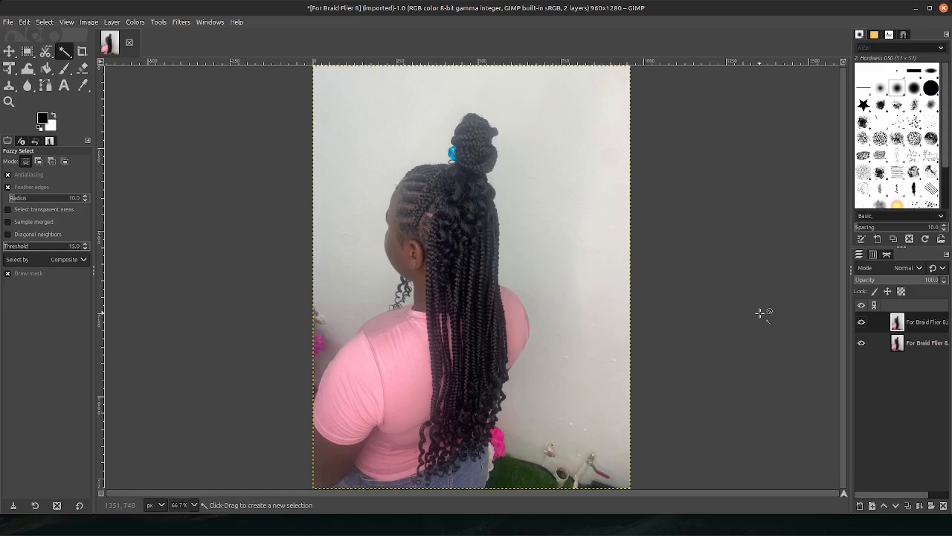
right_click(928, 325)
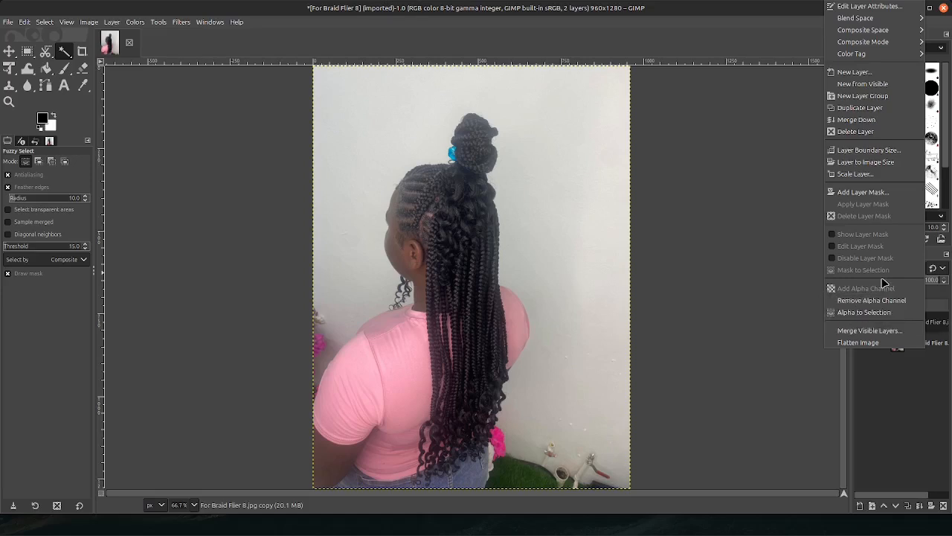
click(753, 261)
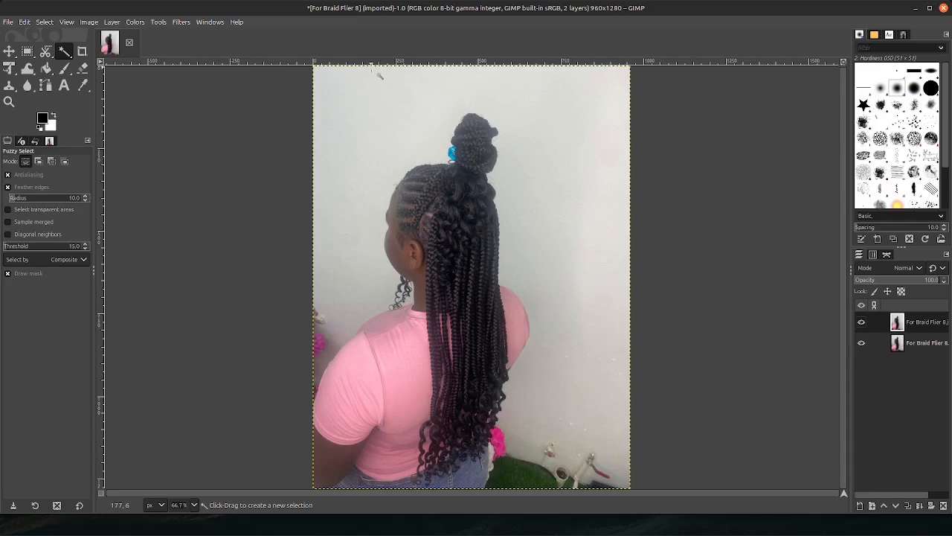
Hide the original layer and delete the upper wall area from the copy with a Fuzzy Select selection
drag(372, 67, 372, 67)
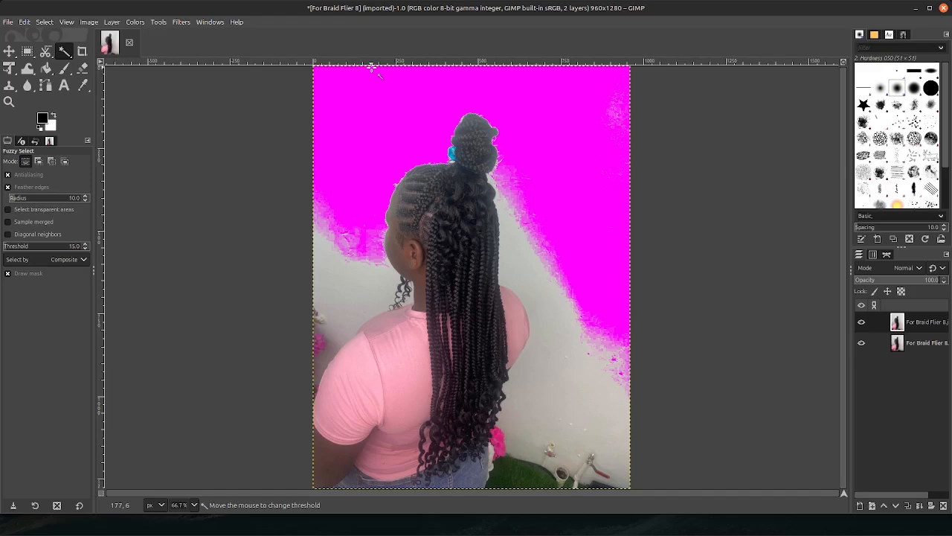
drag(372, 67, 372, 67)
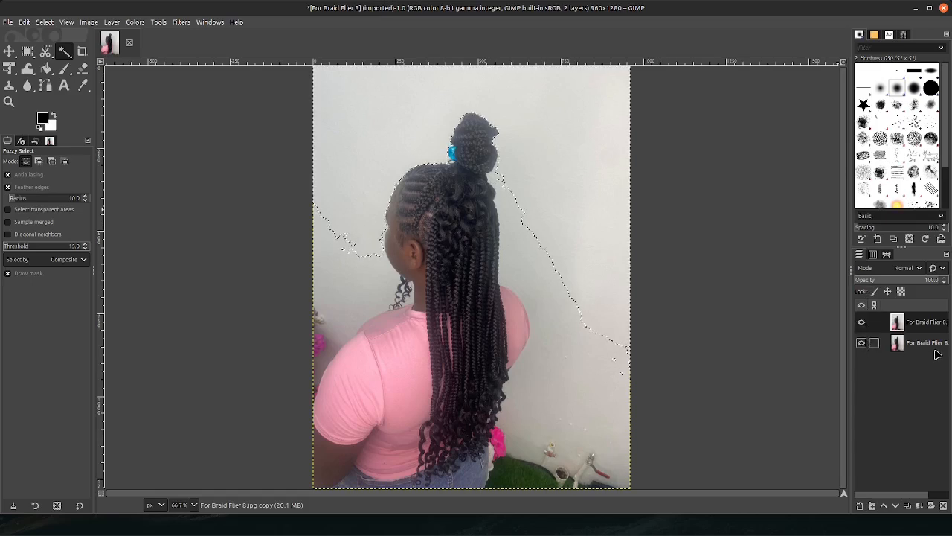
click(861, 343)
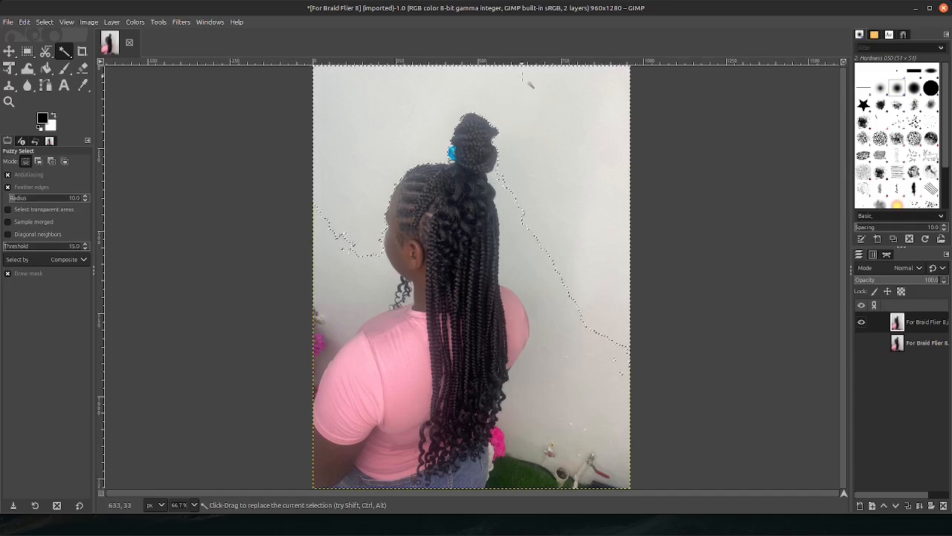
key(Delete)
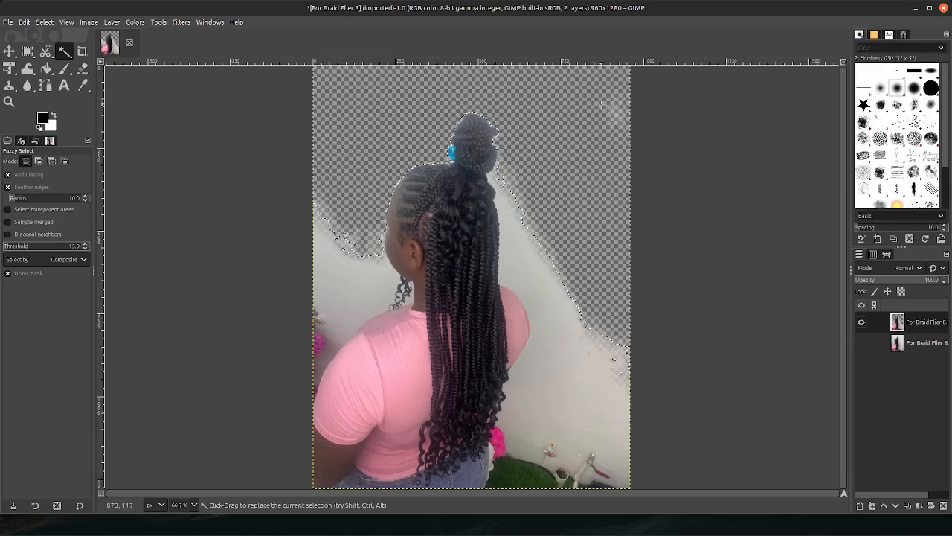
Fuzzy-select and delete the leftover patch near the photo's upper-right corner and the wall band around the head and braids
drag(603, 104, 614, 100)
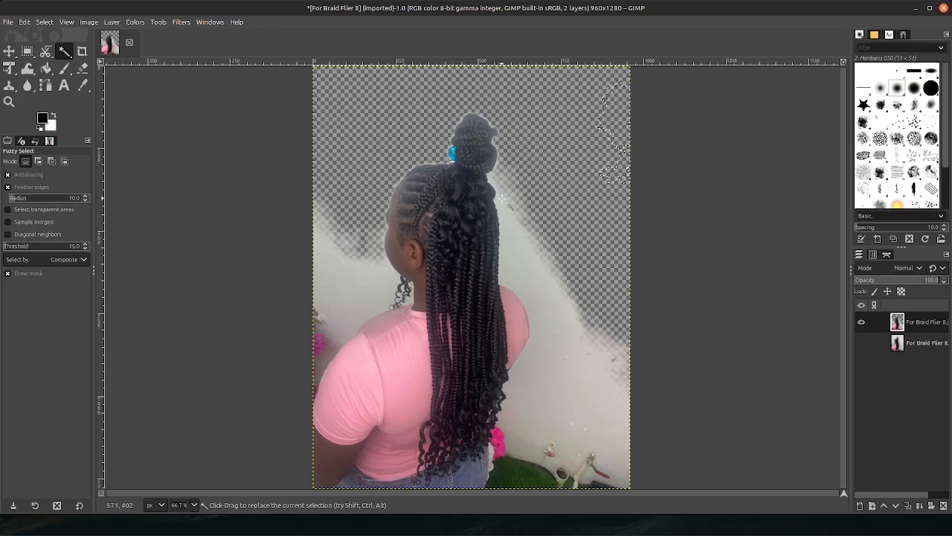
drag(502, 199, 503, 199)
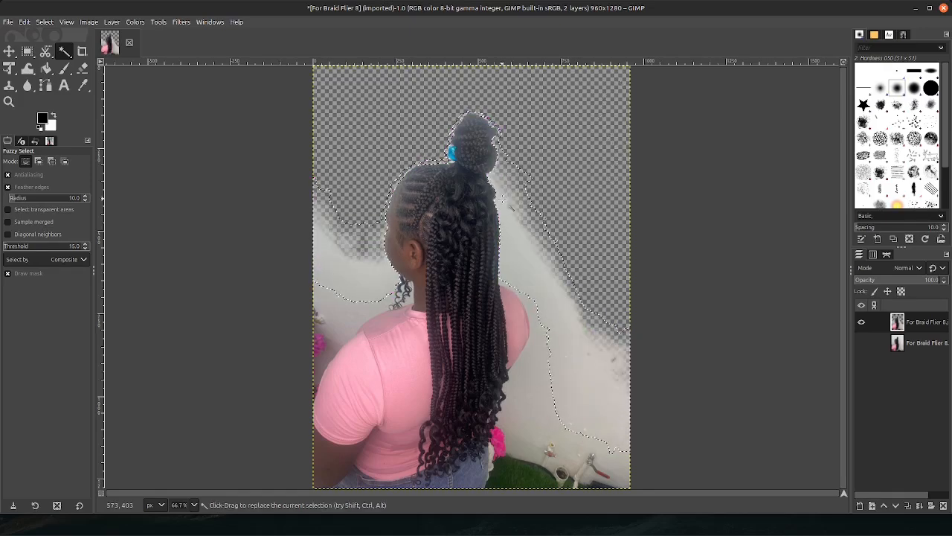
key(Delete)
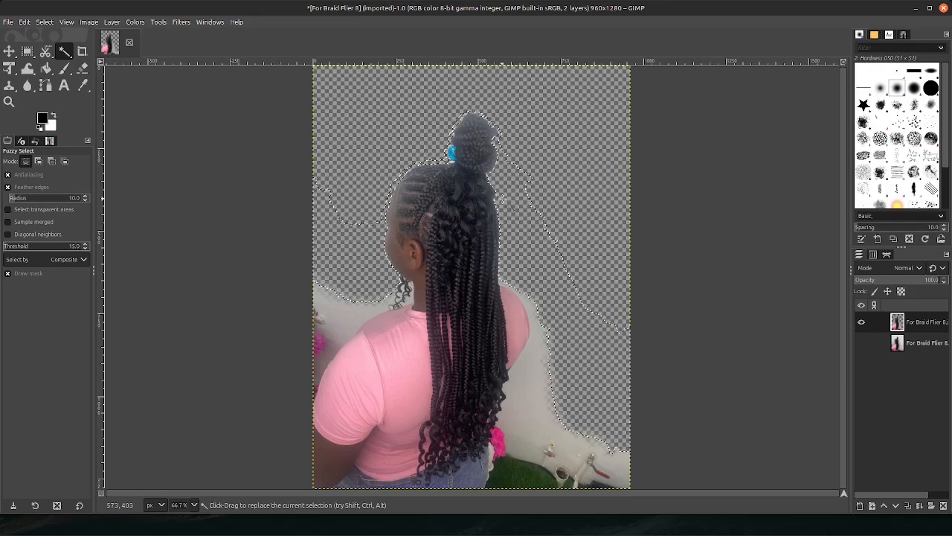
Fuzzy-select and delete the remaining wall on the photo's right side, from the shoulder down to the grass
click(527, 303)
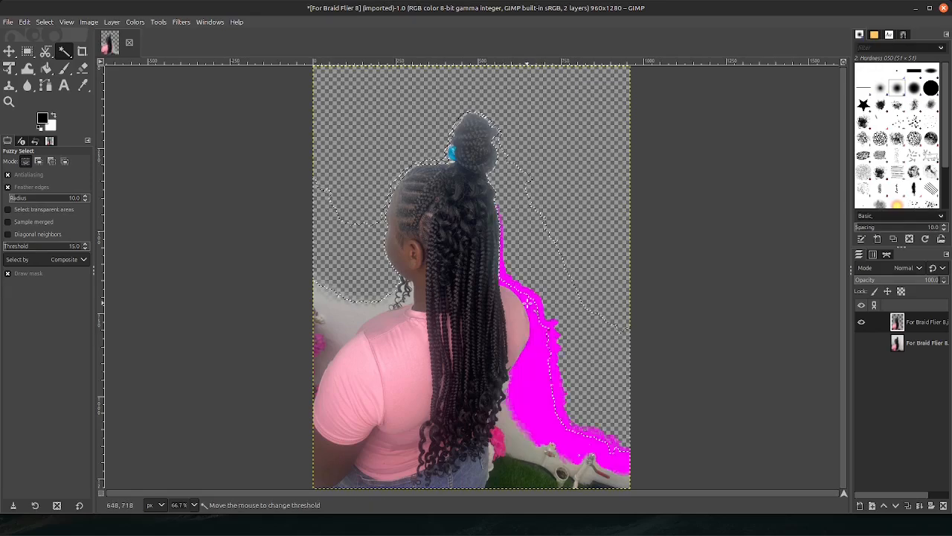
click(527, 303)
drag(527, 303, 527, 302)
key(Delete)
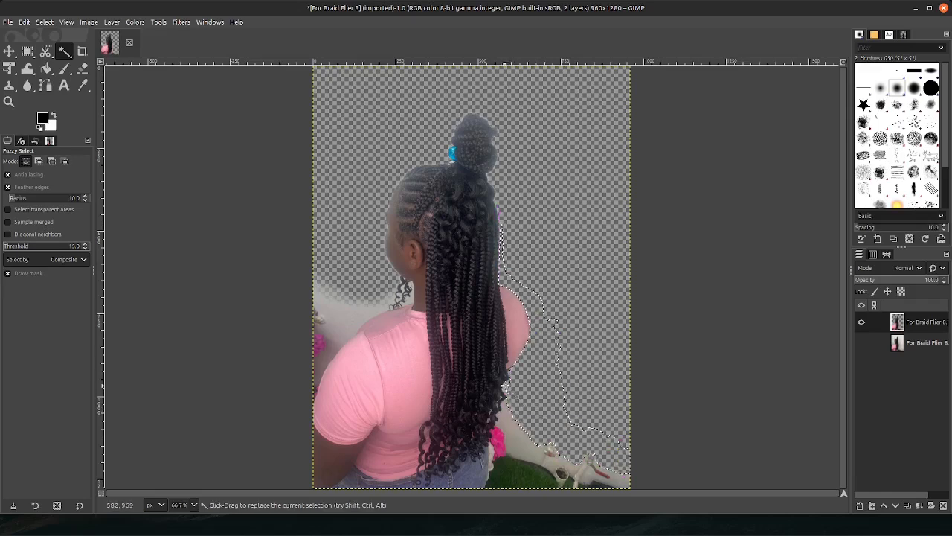
drag(508, 389, 505, 384)
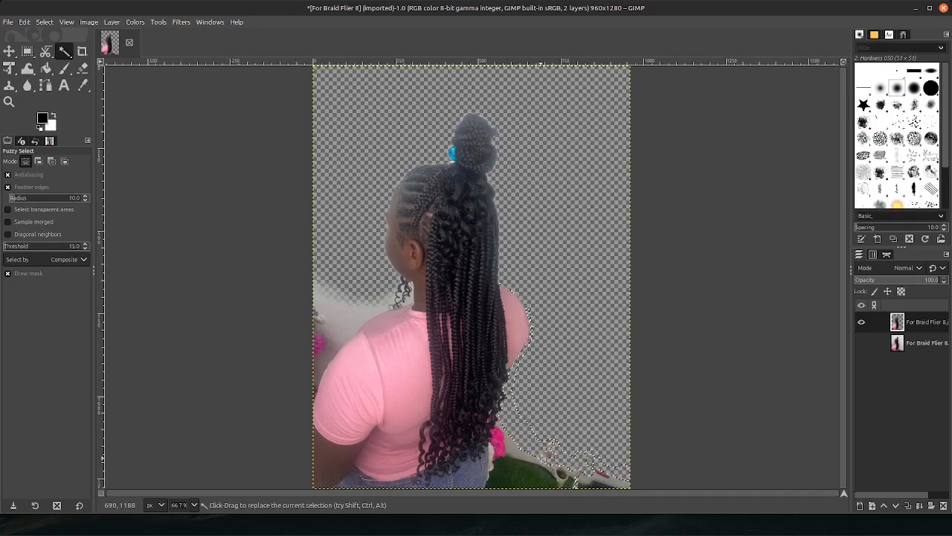
drag(510, 442, 510, 442)
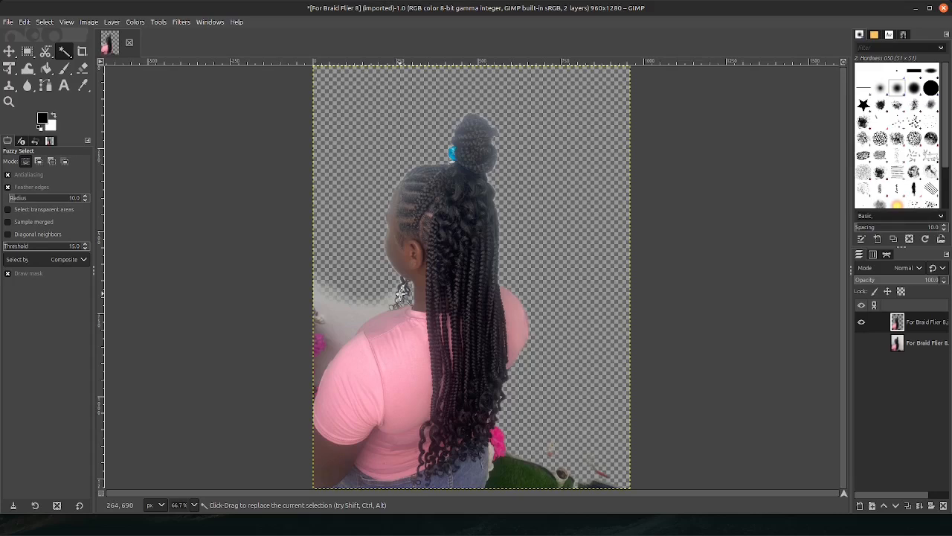
Fuzzy-select and delete the wall and pink flowers beside the shoulder at the photo's left edge, and show the original layer again
click(346, 320)
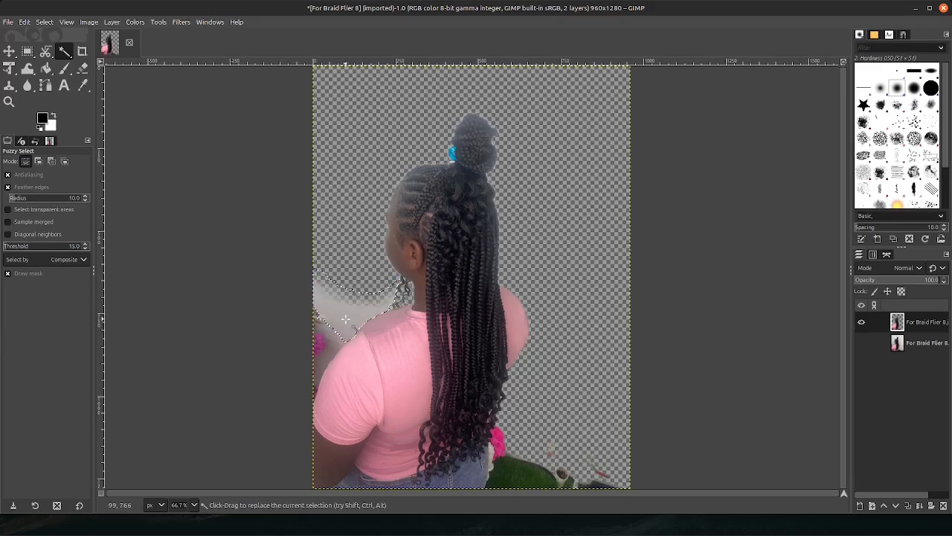
key(Delete)
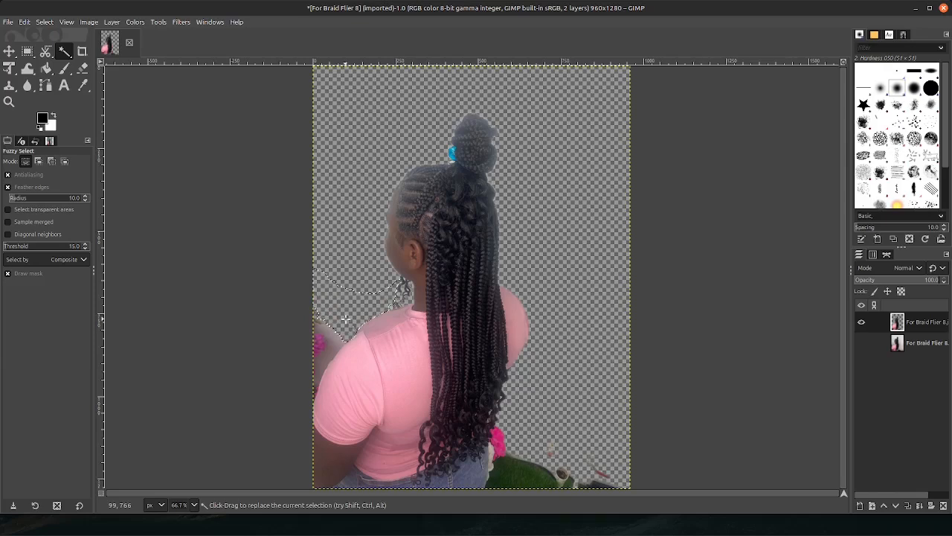
click(331, 340)
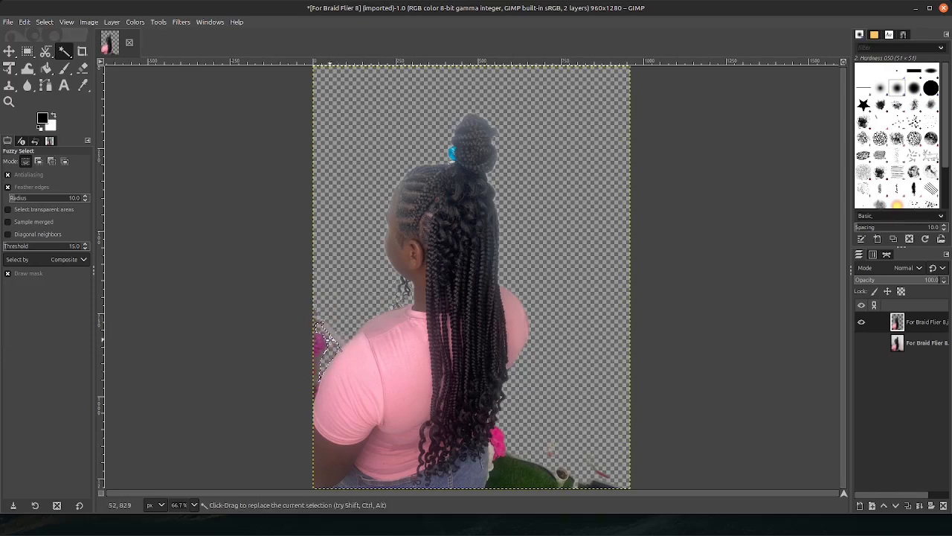
drag(320, 346, 340, 330)
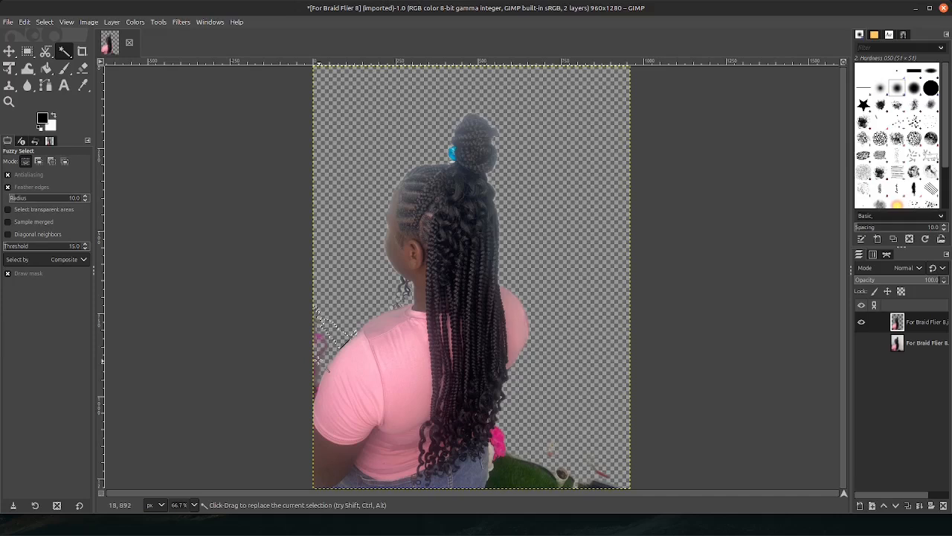
drag(318, 361, 317, 360)
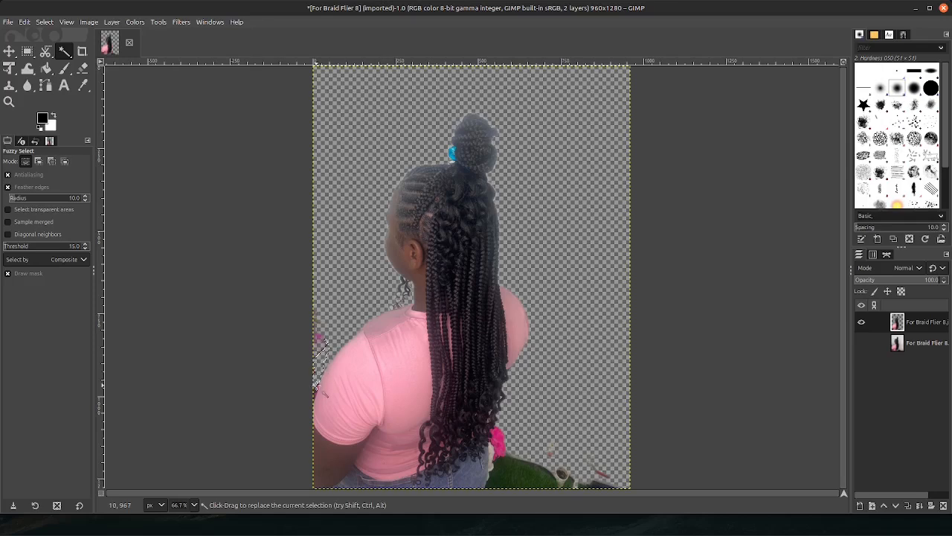
click(317, 389)
drag(316, 319, 317, 335)
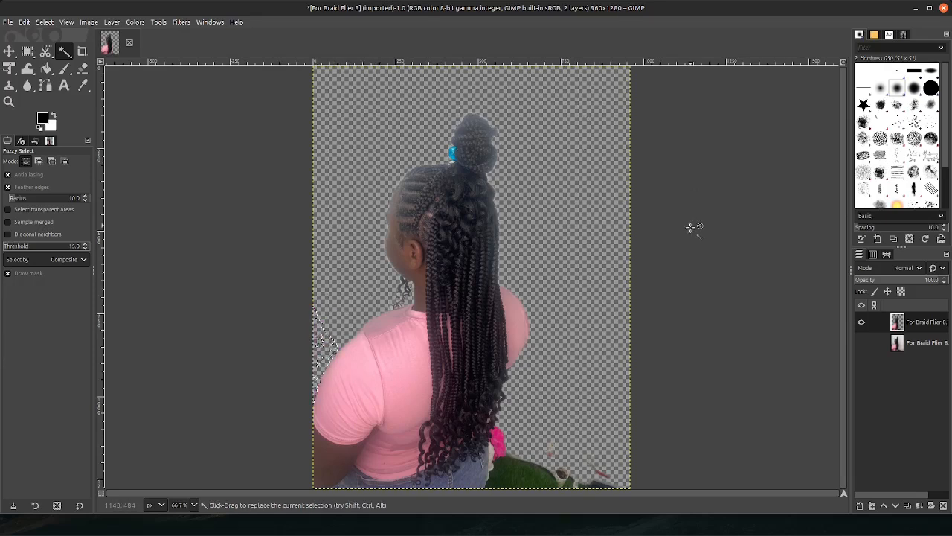
click(862, 343)
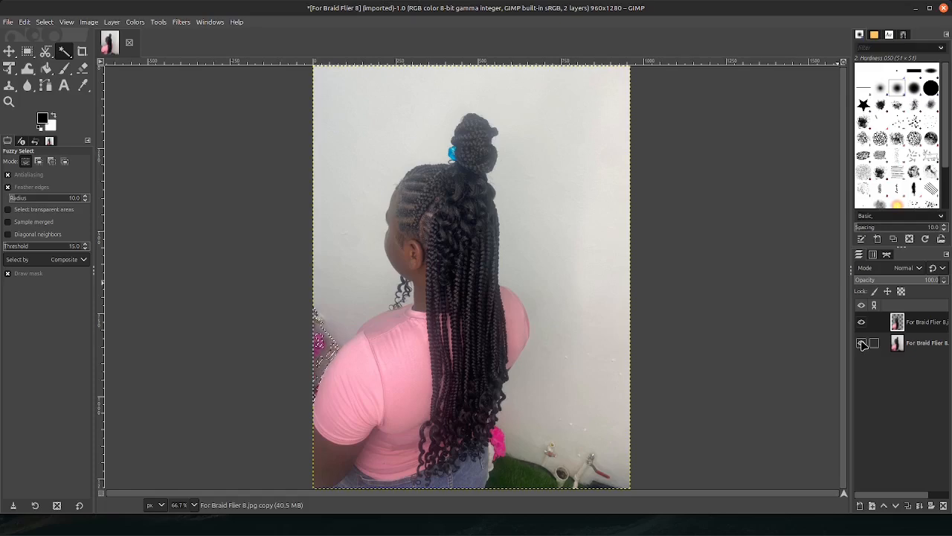
Hide the original layer and fuzzy-select and delete the pink flower and the grass beside the braids at the photo's lower edge
click(862, 343)
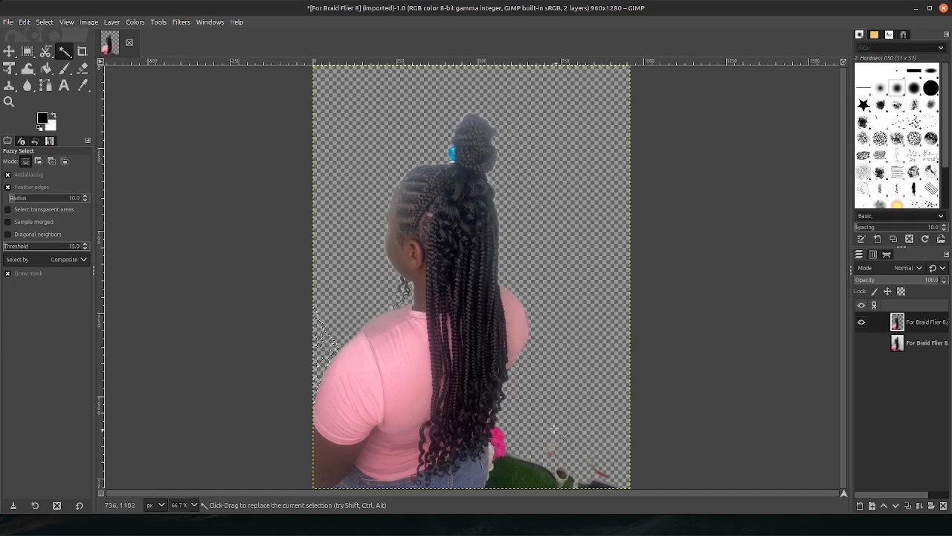
click(497, 439)
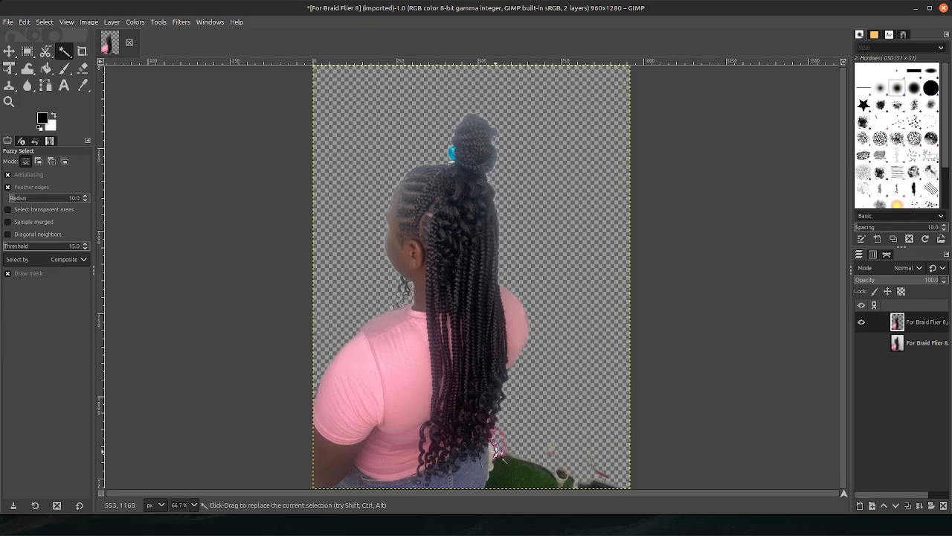
drag(497, 432, 499, 454)
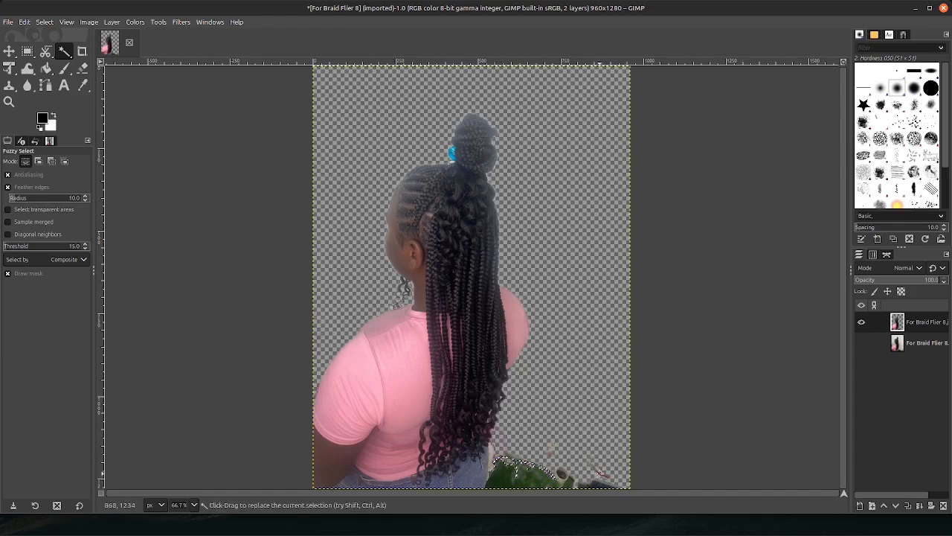
drag(600, 472, 601, 473)
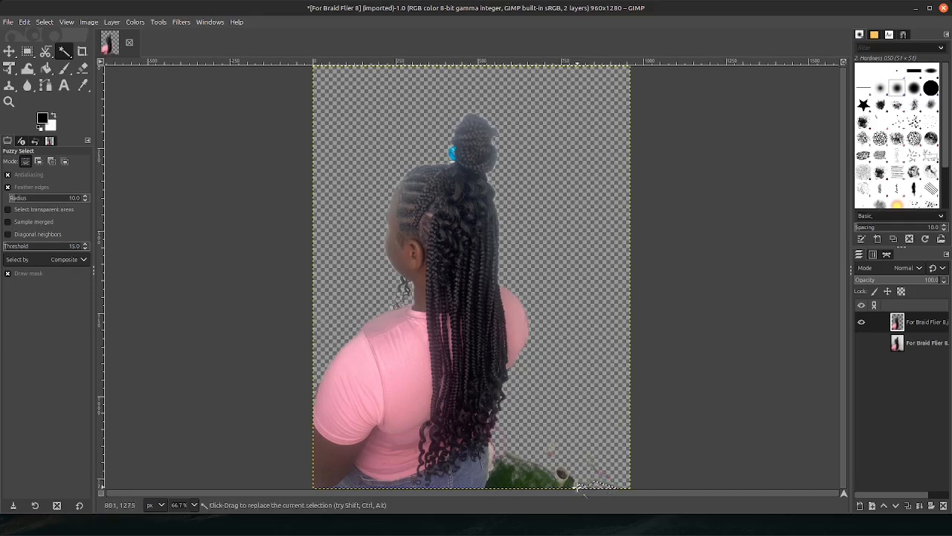
mouse_move(567, 481)
mouse_down()
mouse_move(550, 474)
mouse_move(564, 472)
mouse_move(562, 480)
mouse_up()
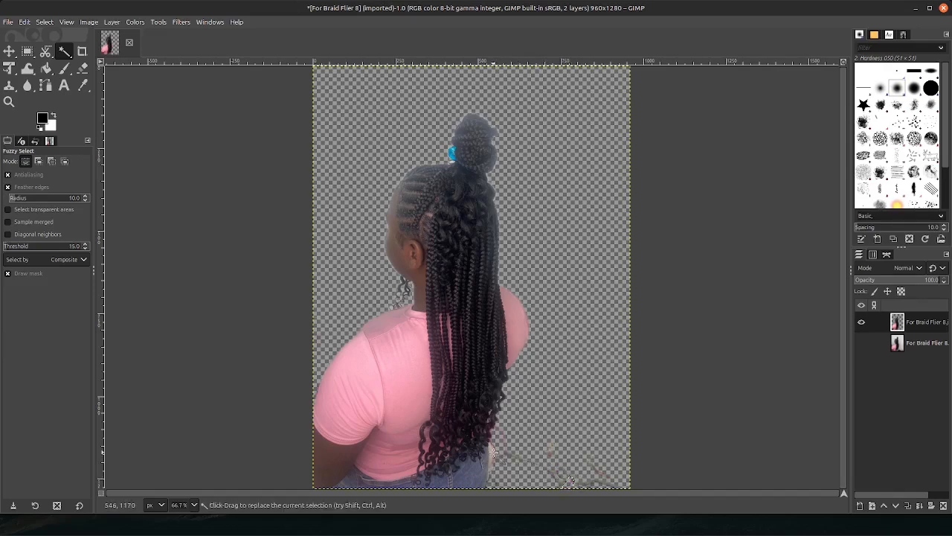
Fuzzy-select and delete the leftover faucet and ground remnants in the photo's lower-right corner, and compare the cutout with the original layer
drag(549, 452, 553, 456)
click(599, 472)
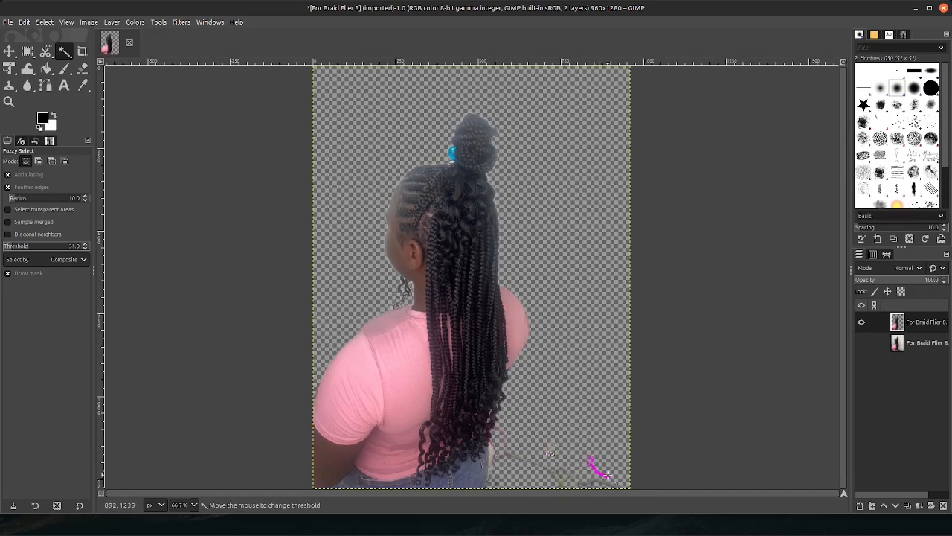
key(Delete)
click(600, 485)
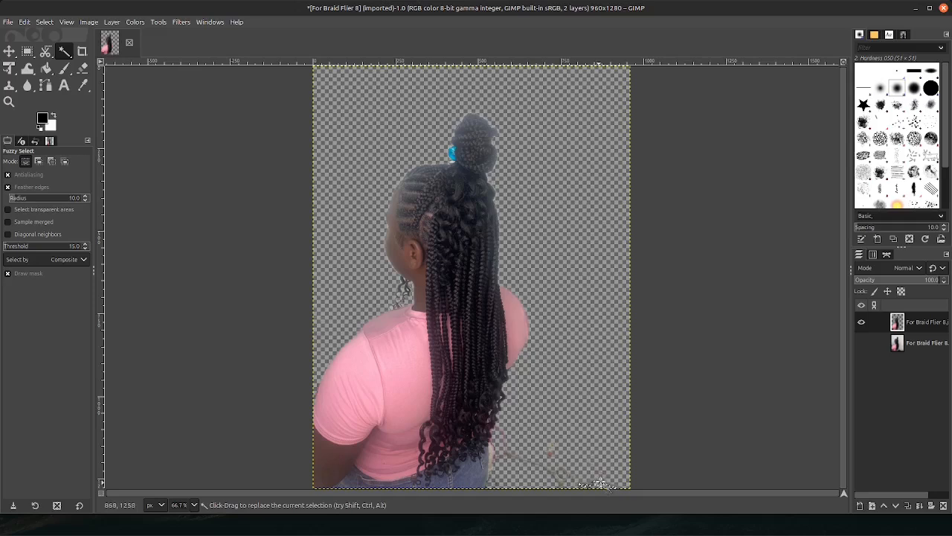
key(Delete)
drag(554, 480, 569, 482)
key(Delete)
click(862, 343)
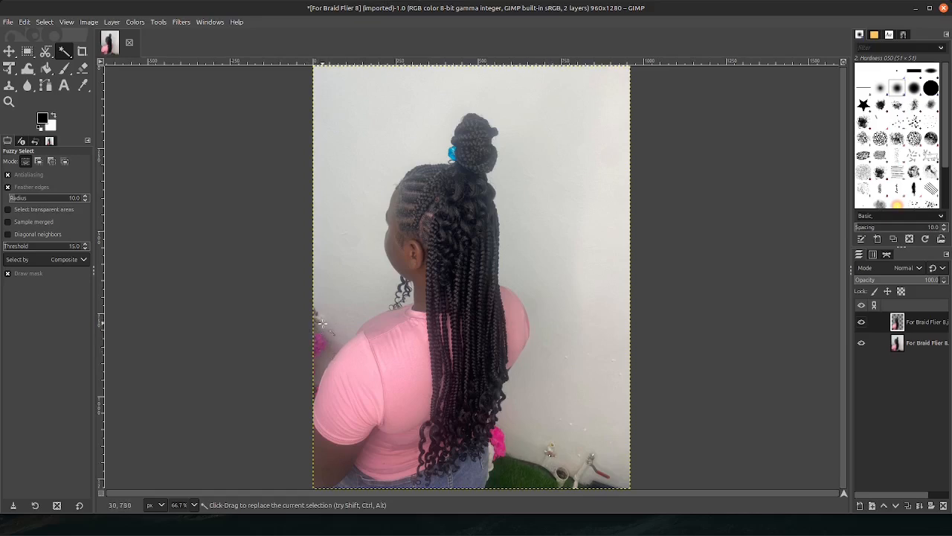
click(862, 343)
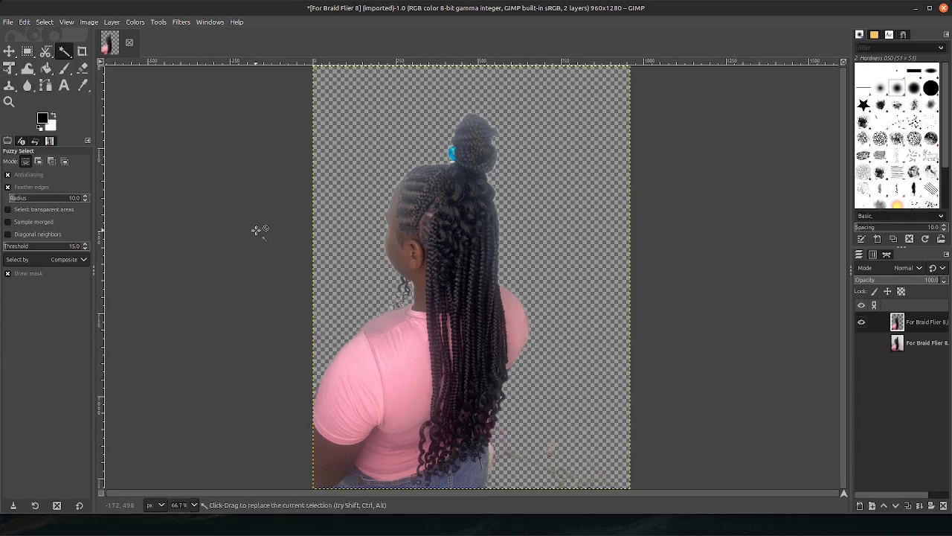
Export the cutout to the Braiding Course Images folder as For Braid Flier 8.png, using the PNG image file type and default options
click(7, 22)
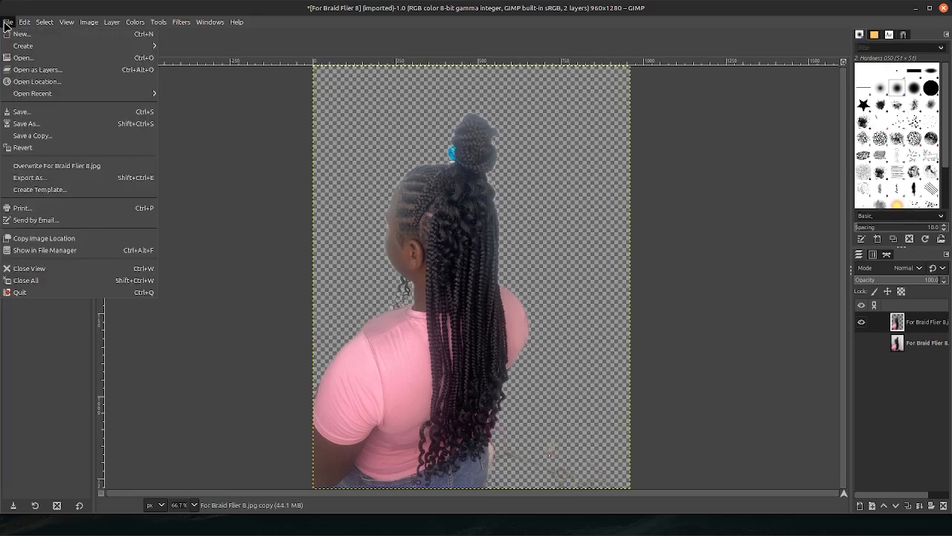
click(39, 179)
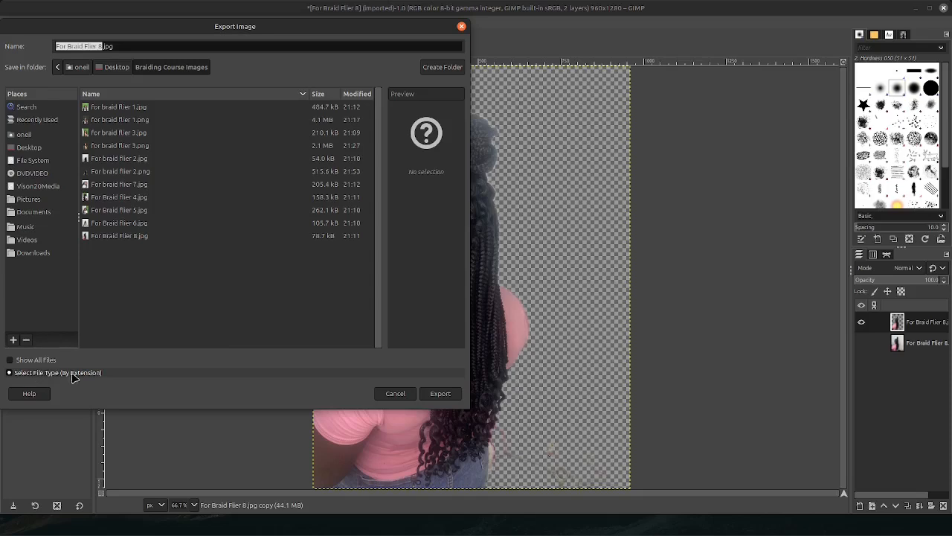
click(11, 375)
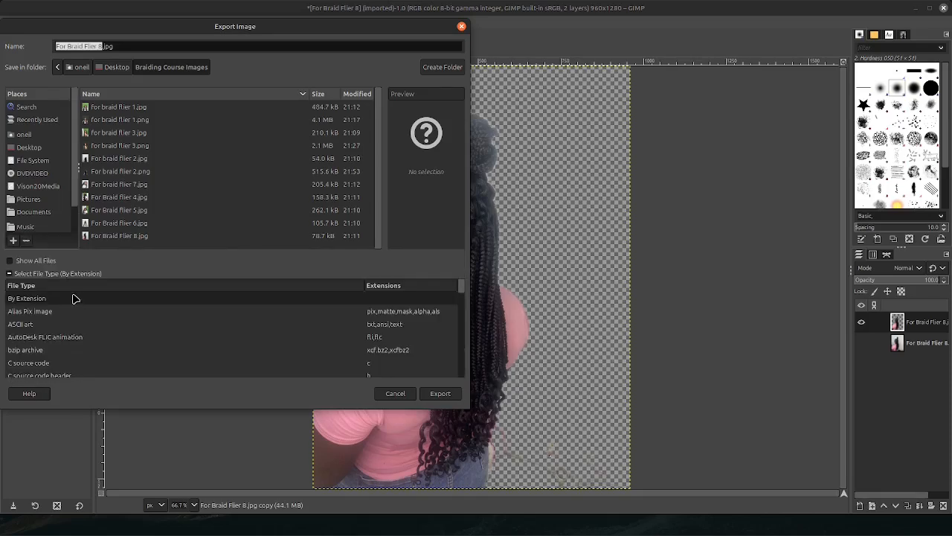
scroll(74, 298, down, 8)
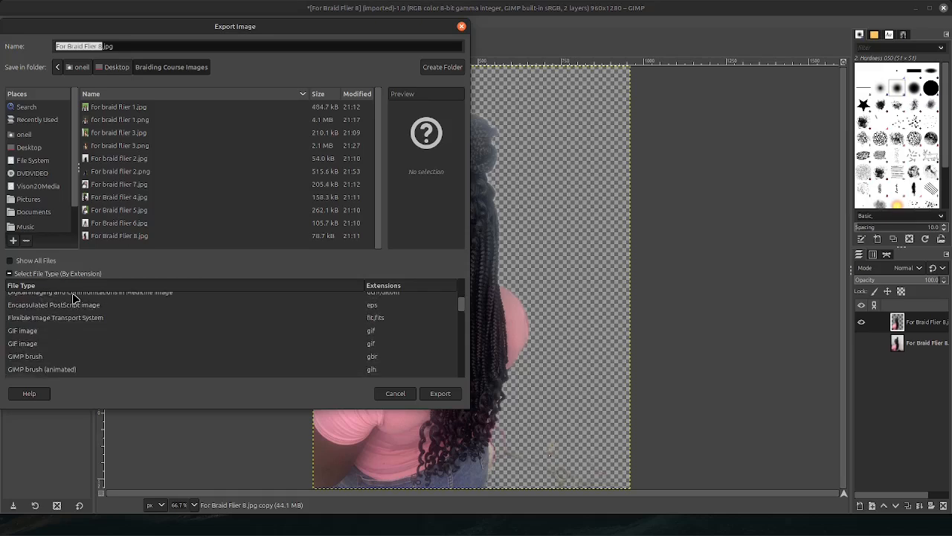
scroll(74, 298, down, 10)
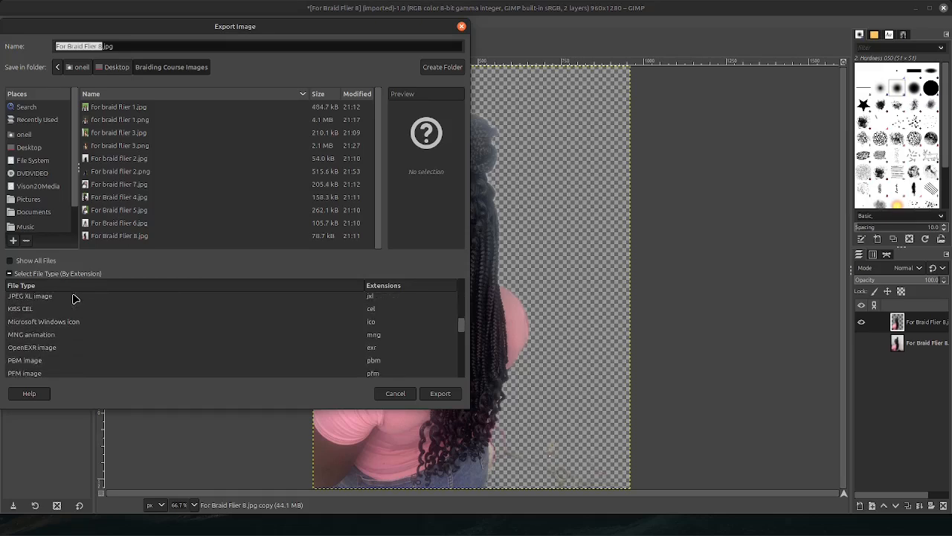
scroll(75, 298, down, 3)
scroll(75, 298, down, 1)
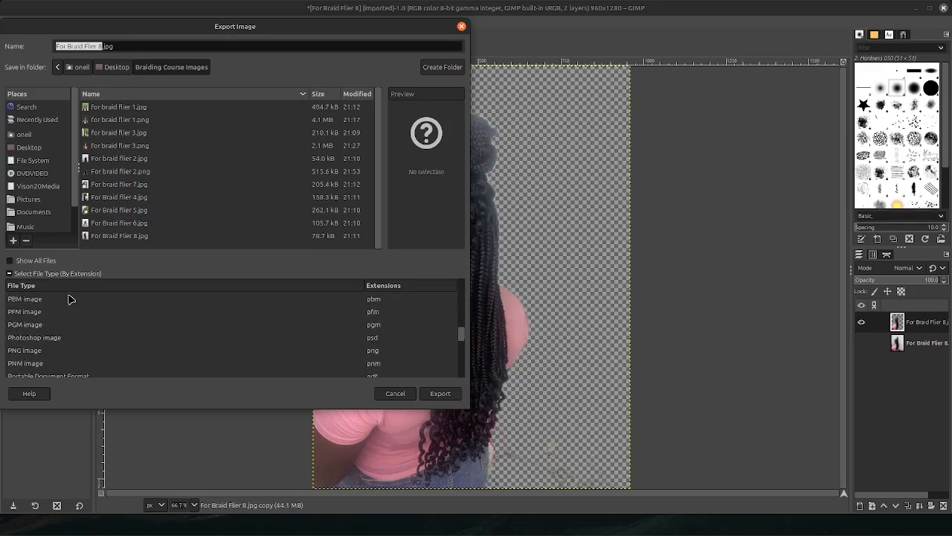
click(33, 351)
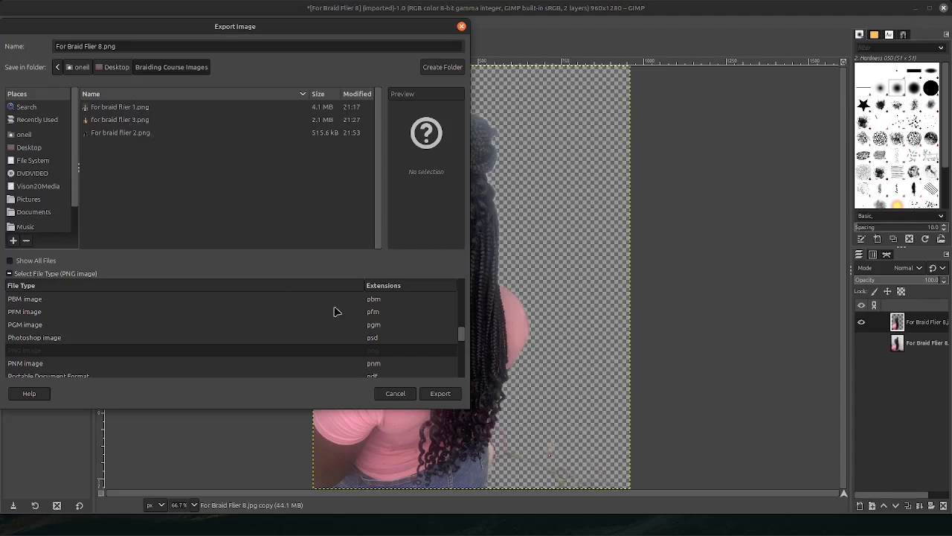
click(440, 393)
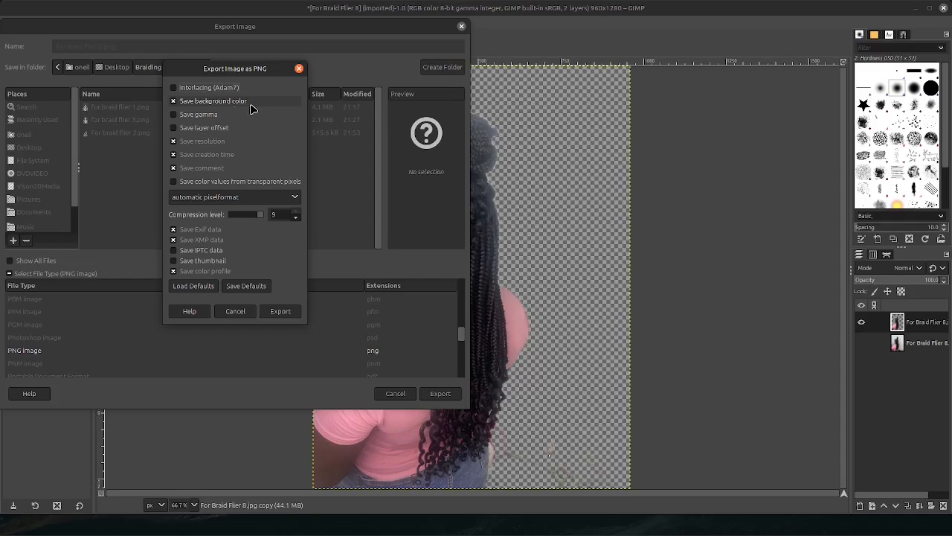
click(280, 313)
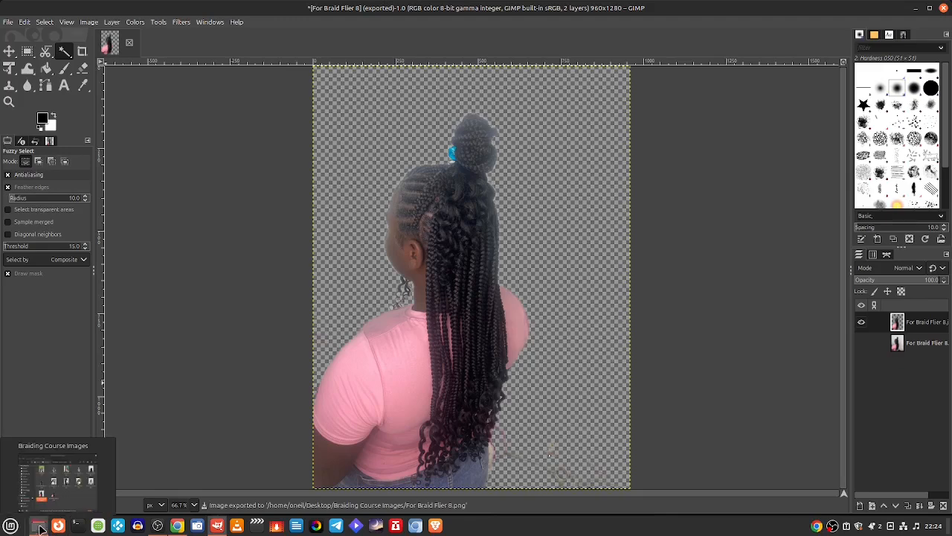
Switch to the Braiding Course Images folder in the file manager and view For Braid Flier 8.jpg and For Braid Flier 8.png for comparison
click(39, 528)
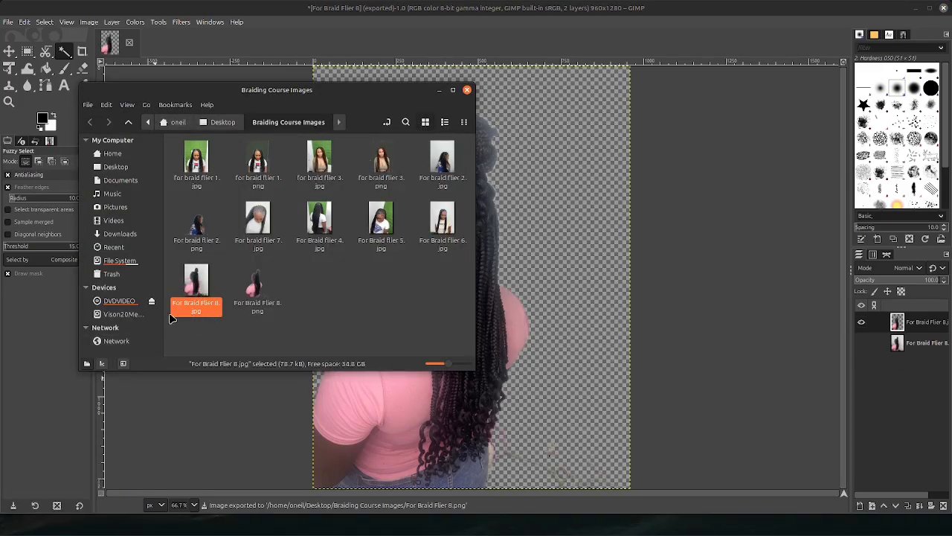
double_click(197, 286)
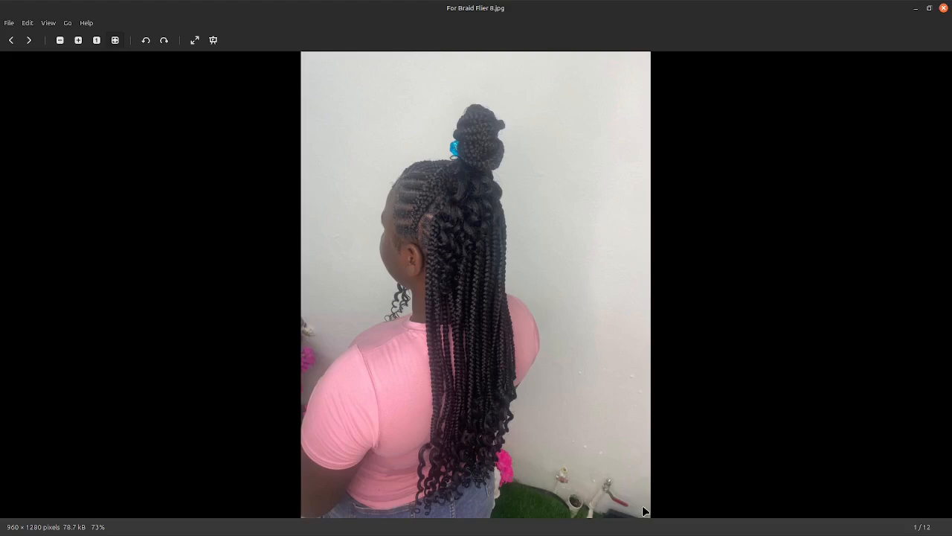
click(943, 13)
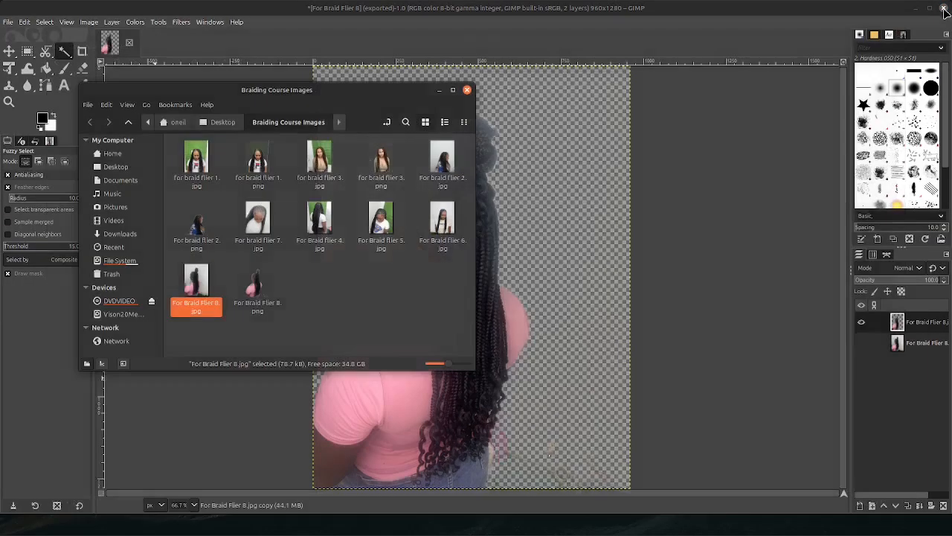
double_click(253, 289)
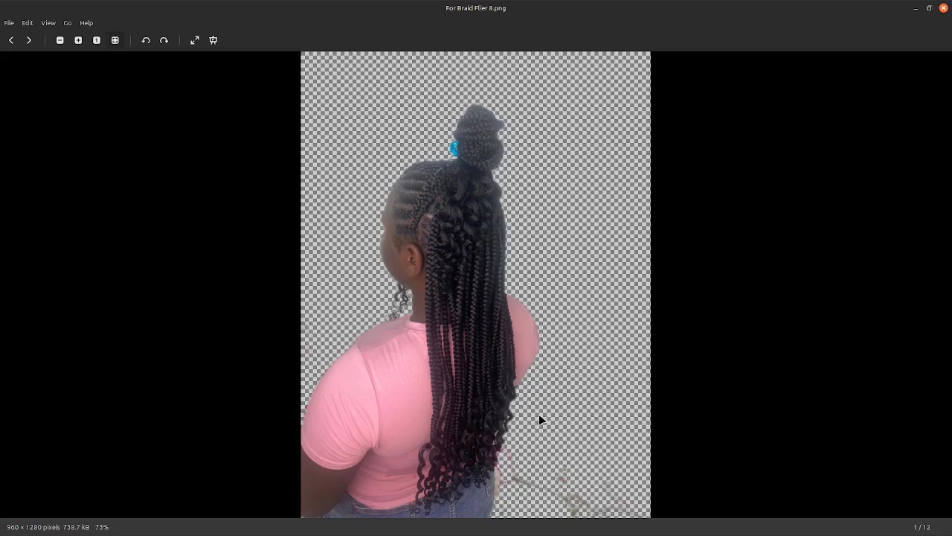
click(945, 9)
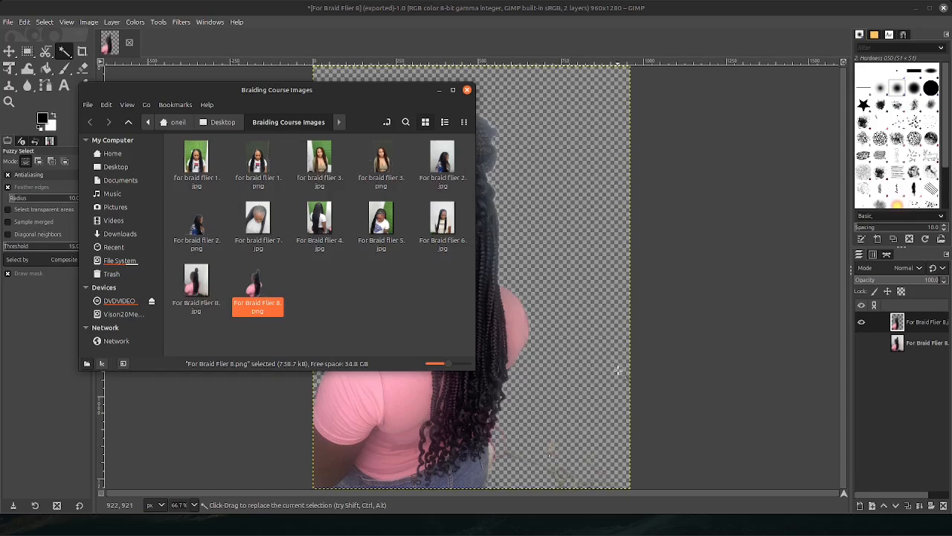
click(440, 91)
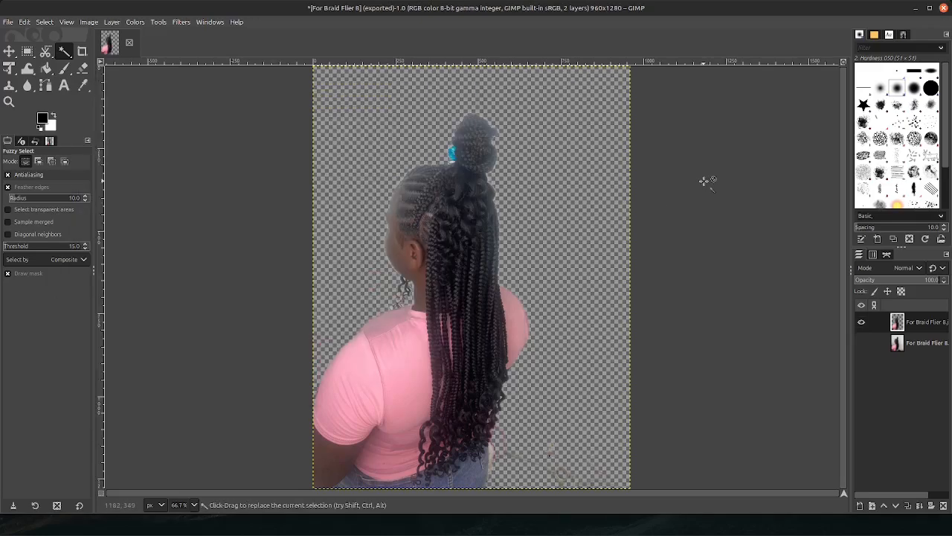